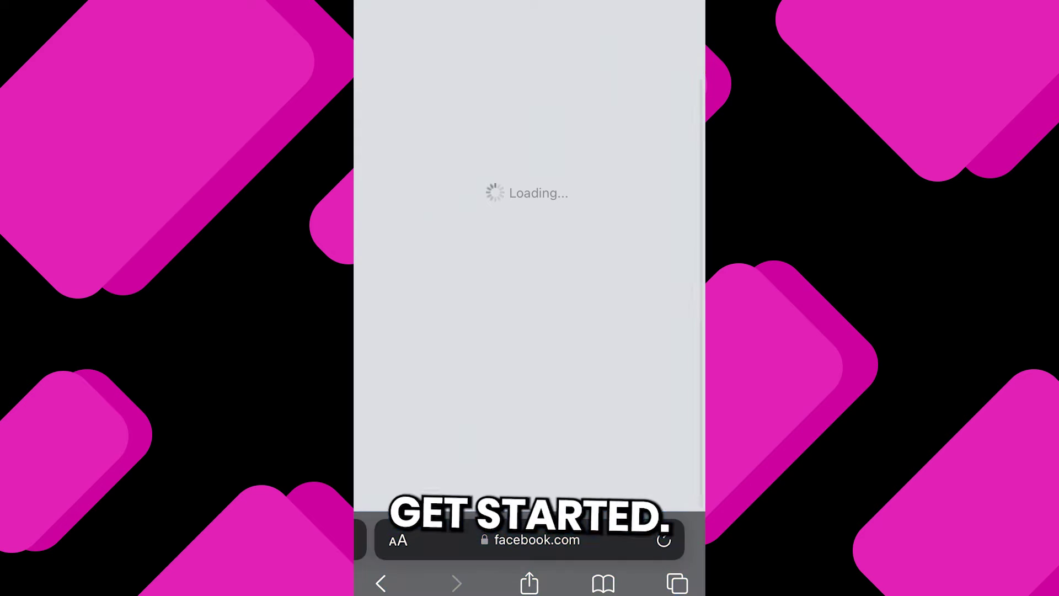
scroll(530, 298, "up", 2)
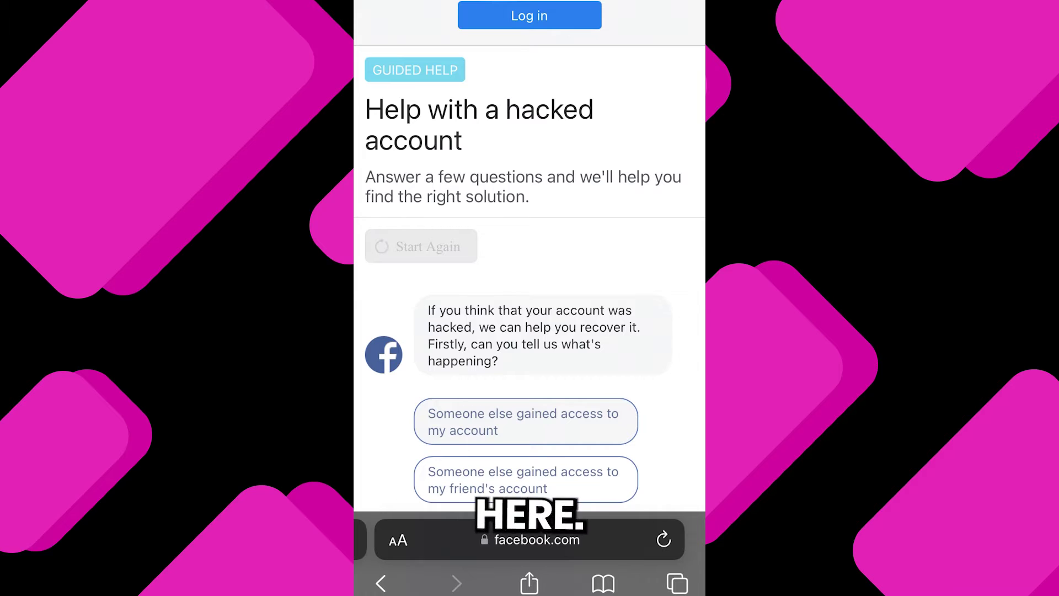
scroll(530, 297, "down", 2)
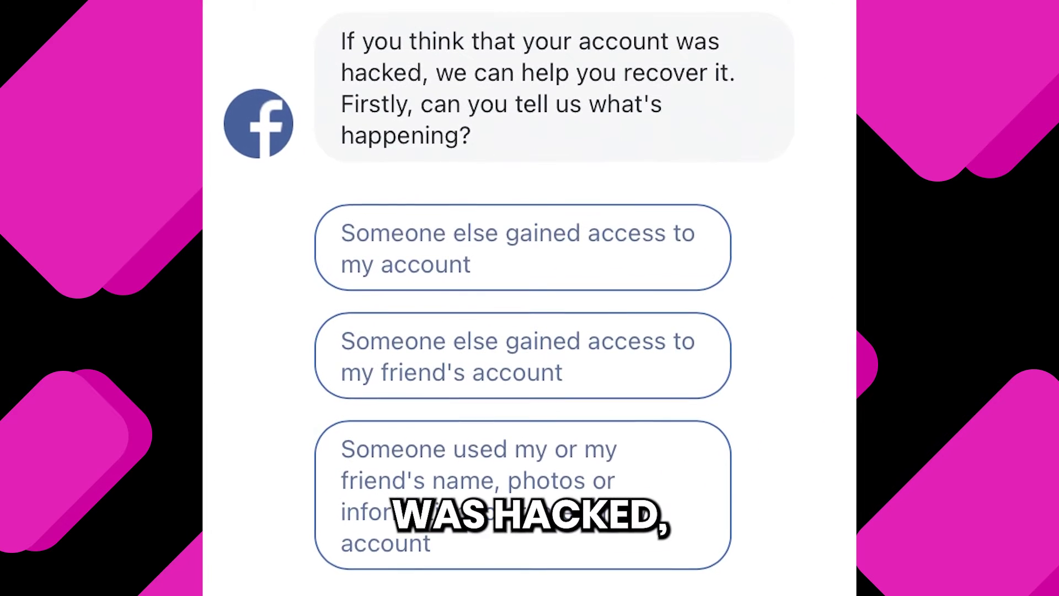
scroll(529, 298, "down", 1)
scroll(529, 298, "up", 1)
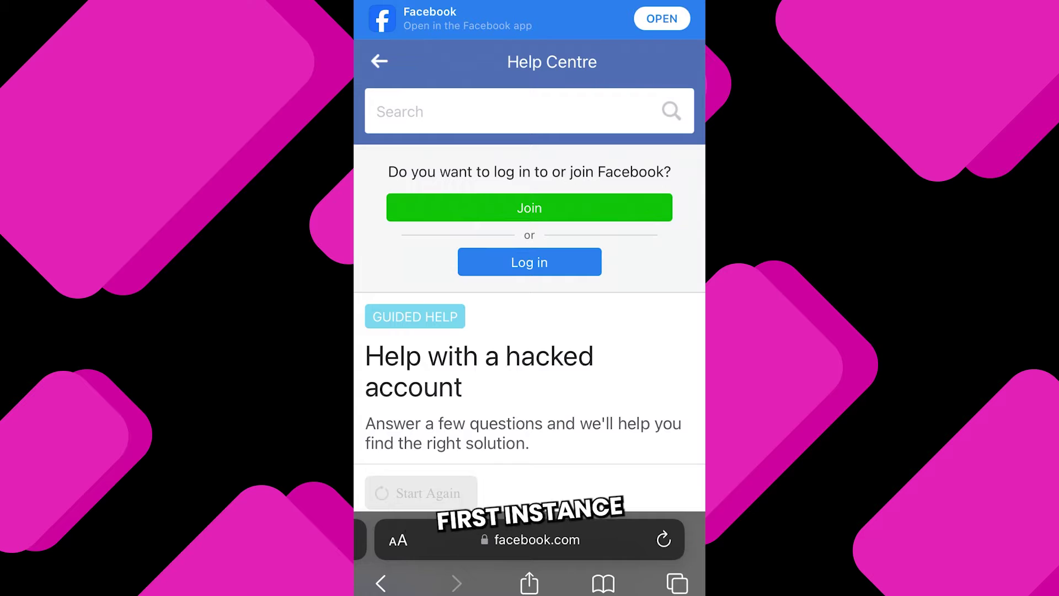
scroll(529, 331, "down", 5)
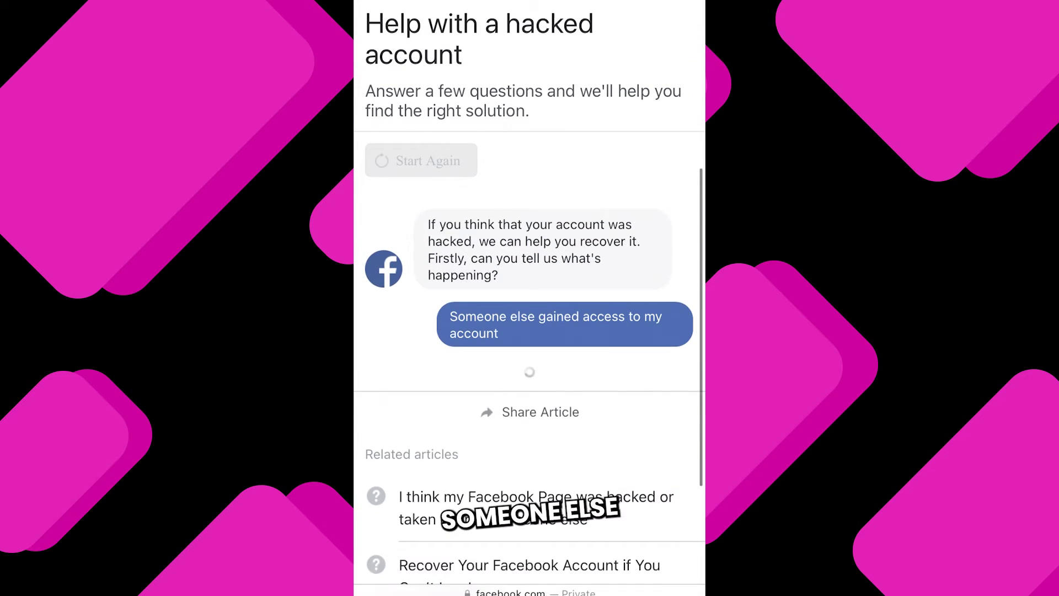
scroll(530, 331, "down", 2)
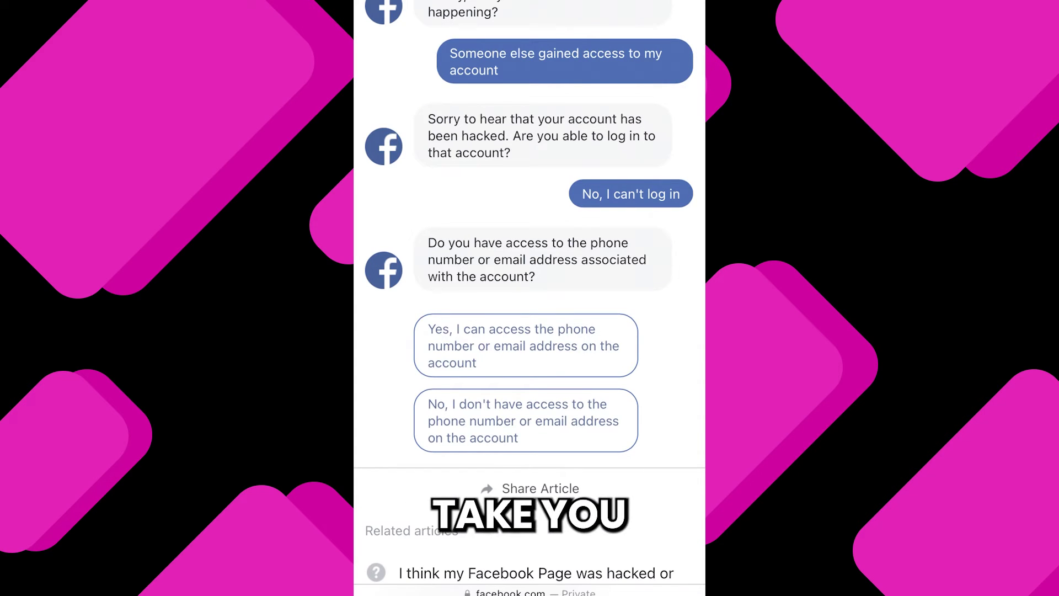
scroll(530, 290, "down", 2)
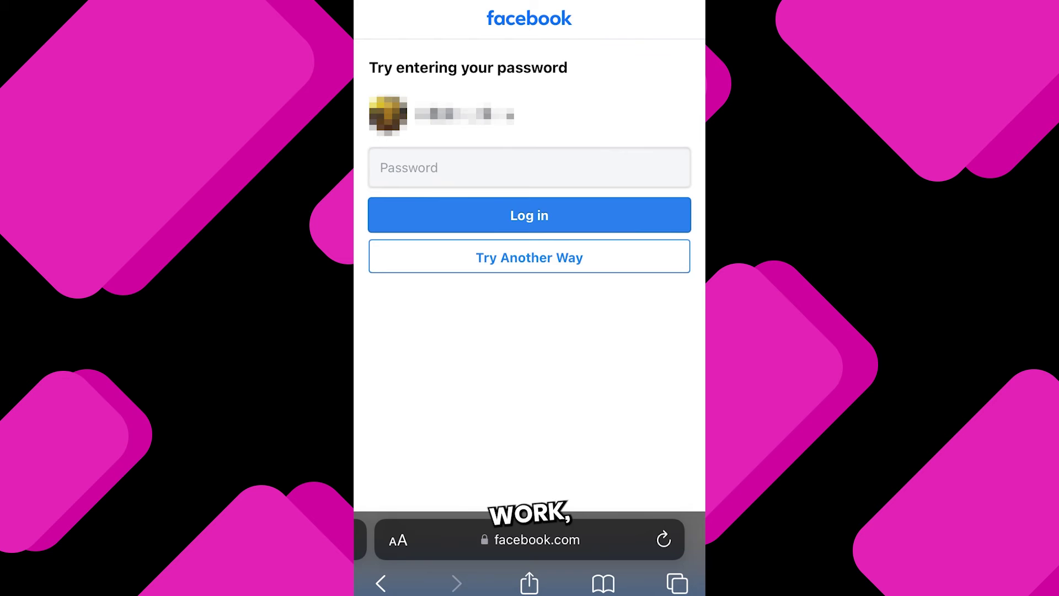
Switch from code login to 'Enter Password to Log In' via Try Another Way
left_click(529, 258)
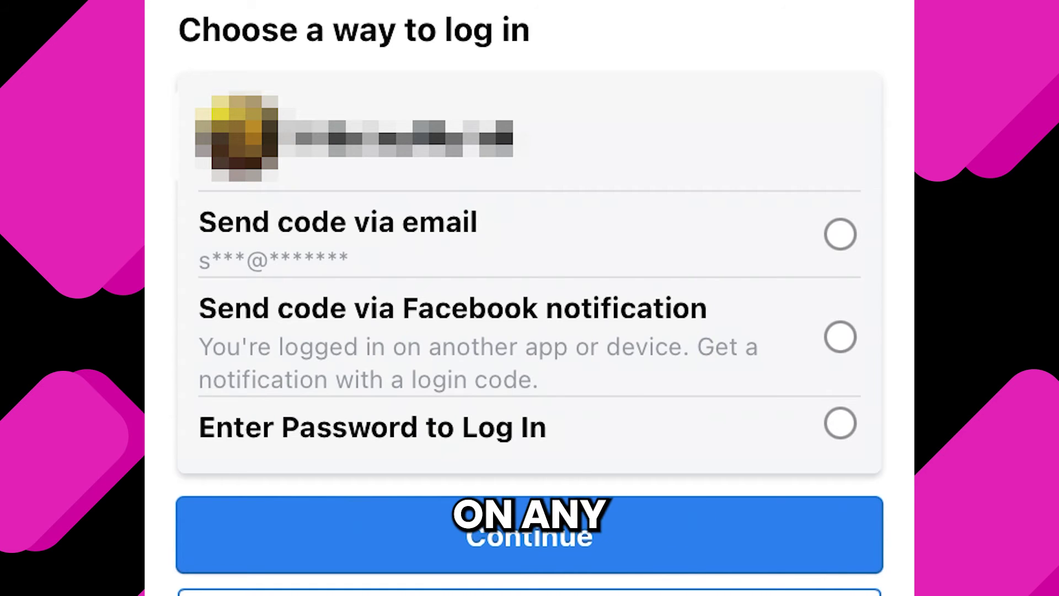
left_click(840, 424)
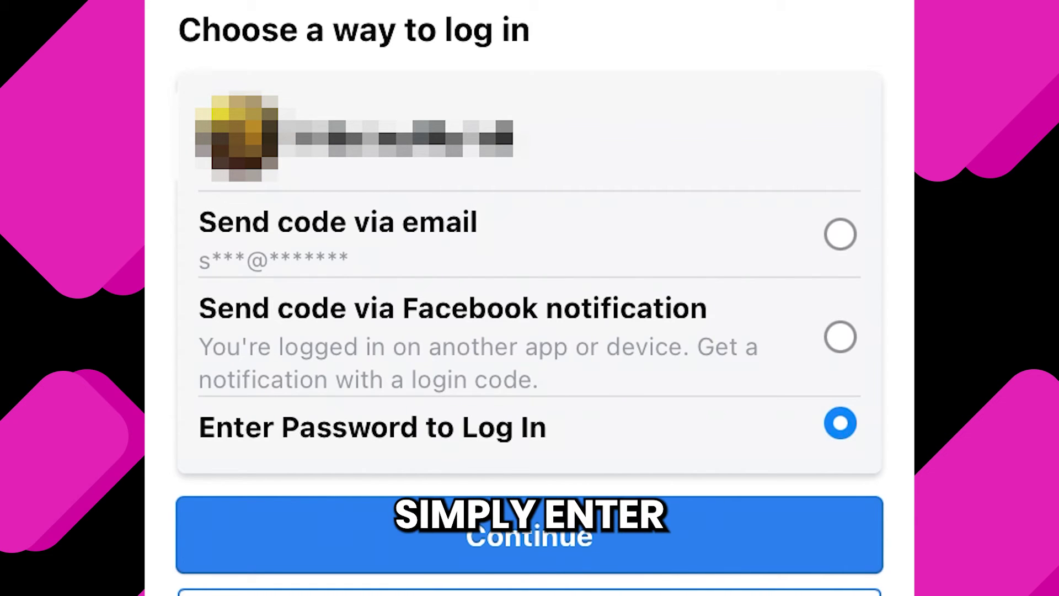
left_click(529, 534)
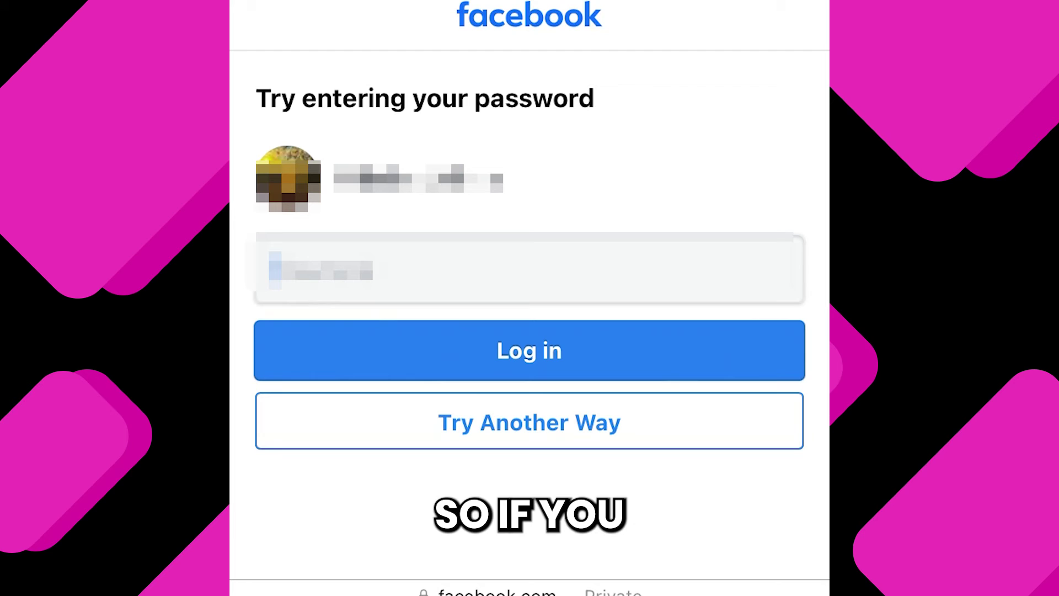
type("•••••••")
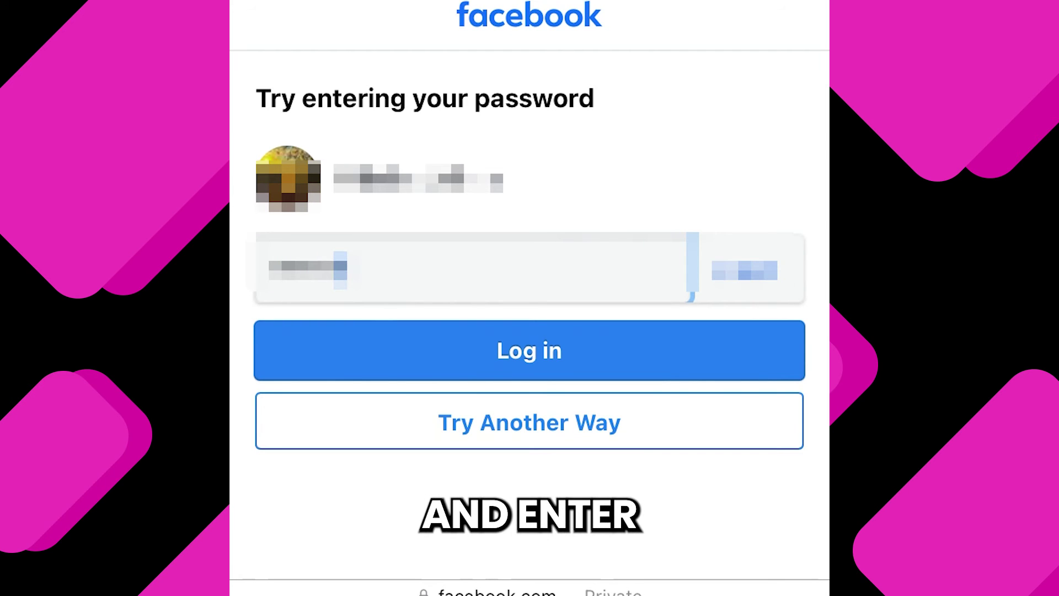
type("••")
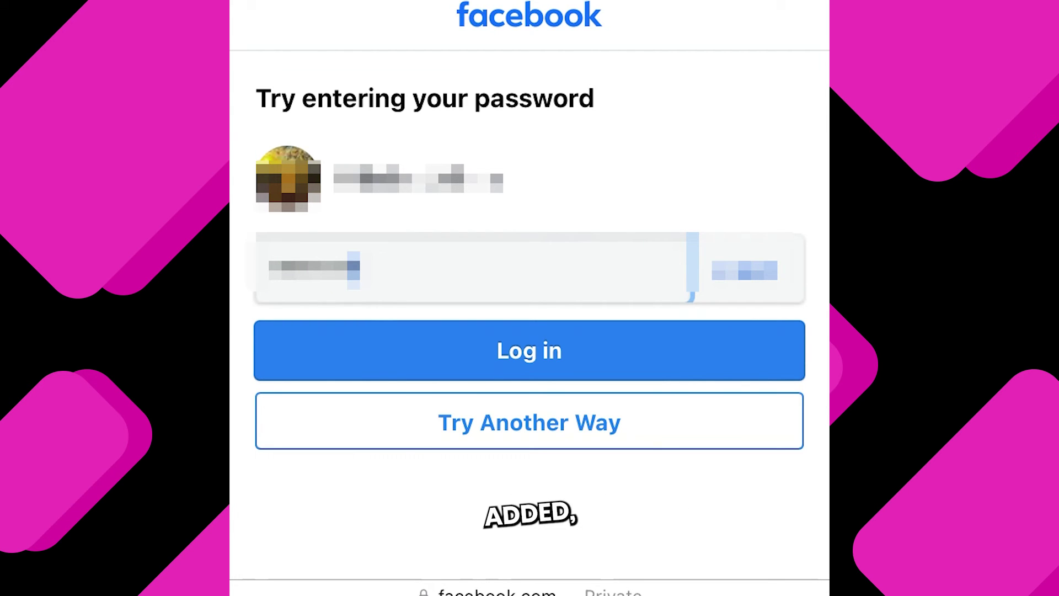
type("••••")
Submit the password, then resubmit it after the 'Incorrect password' rejection
key("Return")
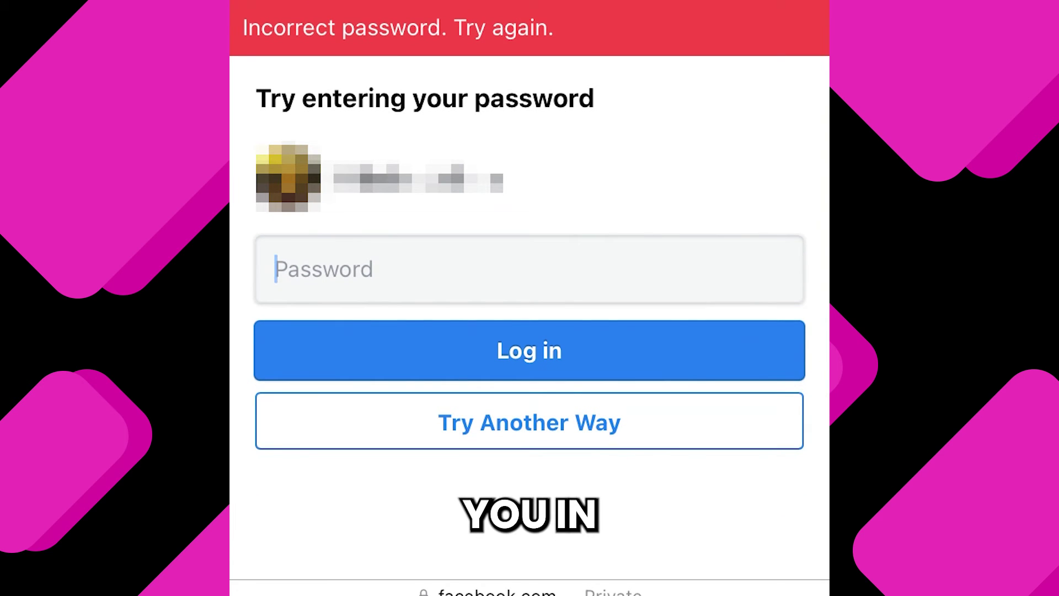
type("••••••")
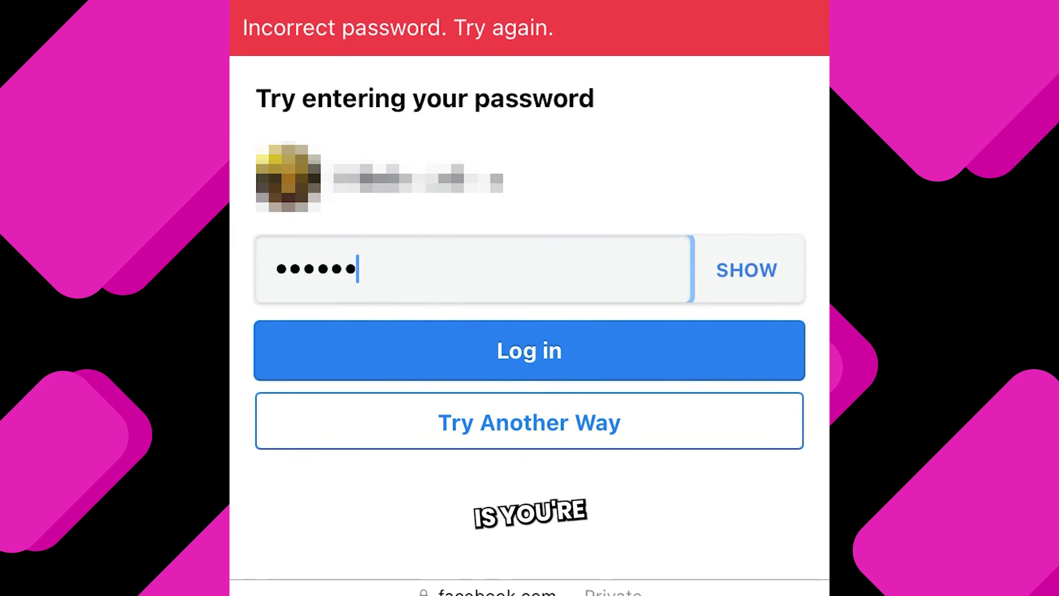
type("•••")
key("Return")
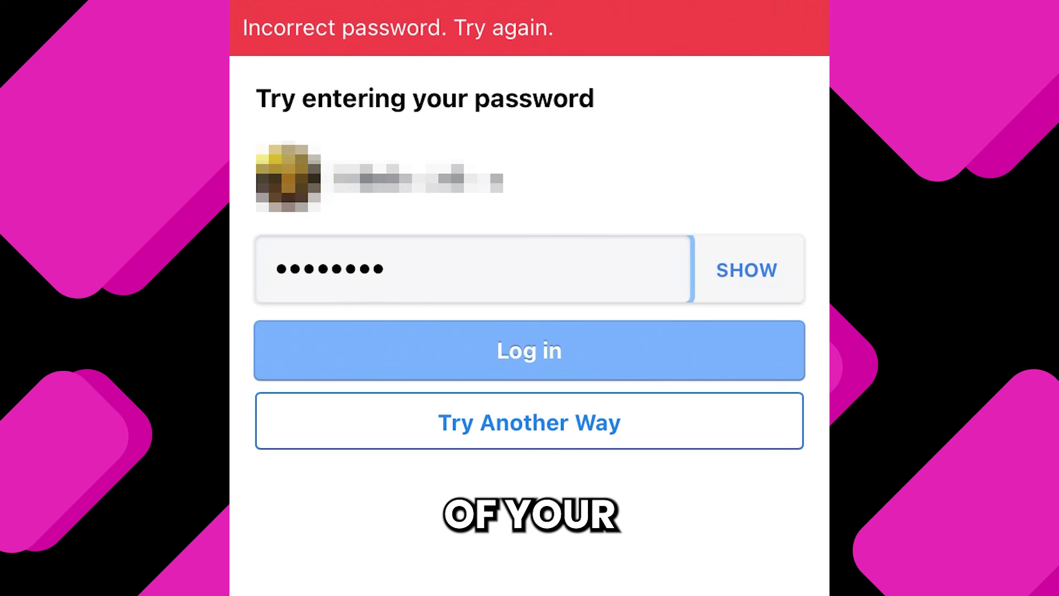